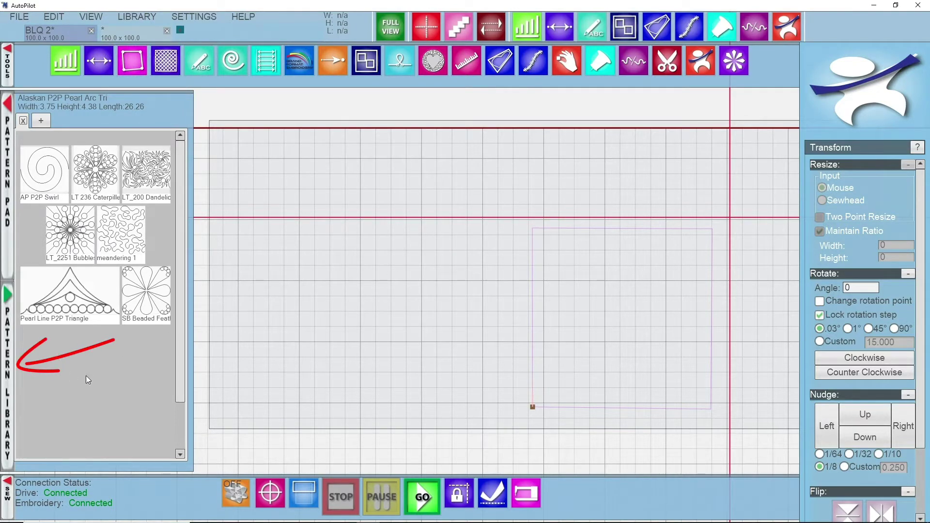
Search the pattern library for 'alaskan' and add Alaskan P2P Pearl Arc Tri to the Pattern Pad.
left_click(8, 362)
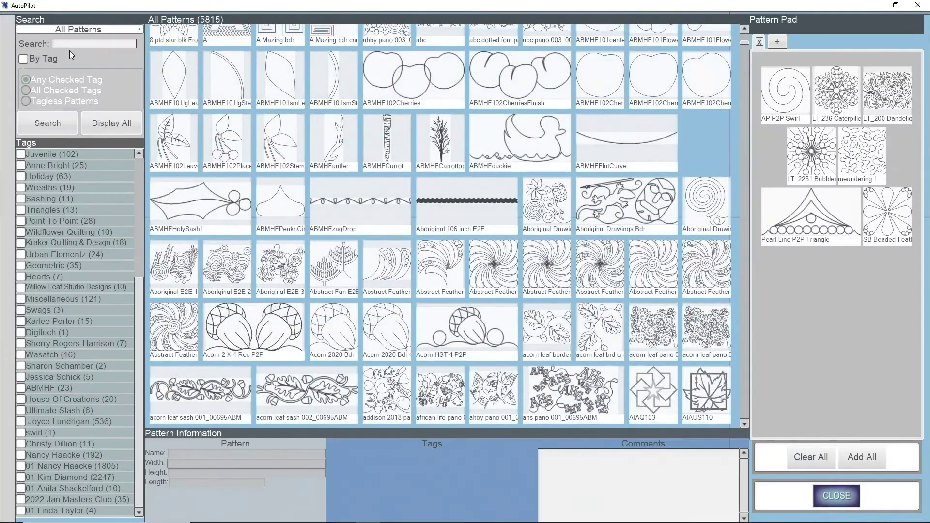
left_click(71, 46)
key("Return")
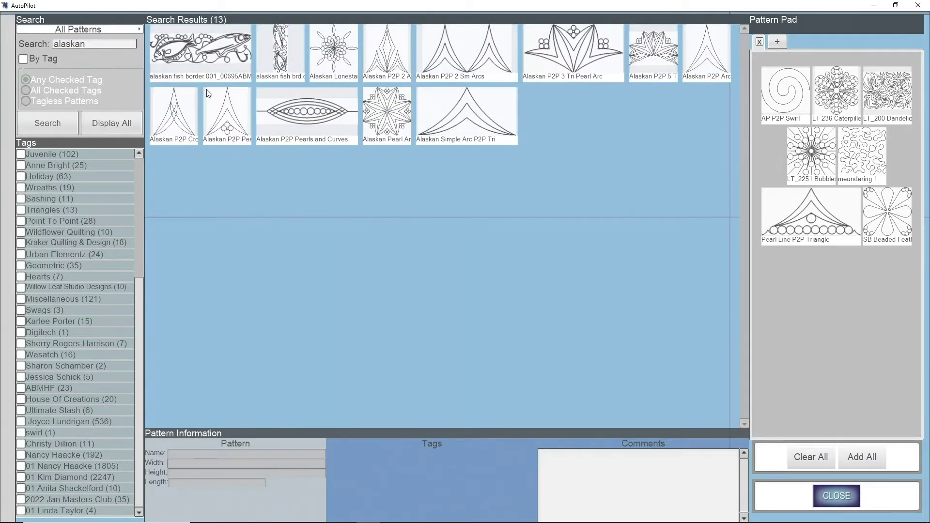
double_click(229, 125)
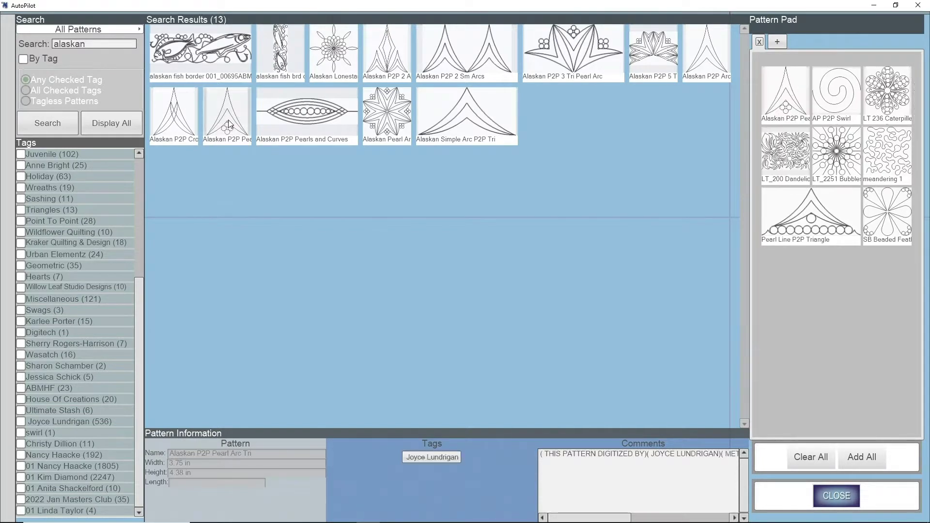
left_click(847, 498)
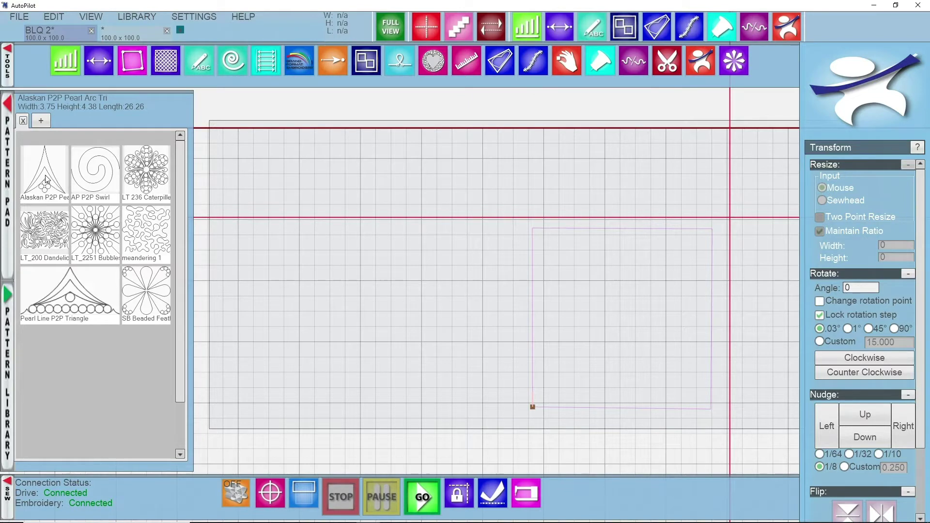
Place the Alaskan P2P Pearl Arc Tri triangle (3.750 x 4.385) on the grid and zoom in.
left_click_drag(44, 182, 413, 301)
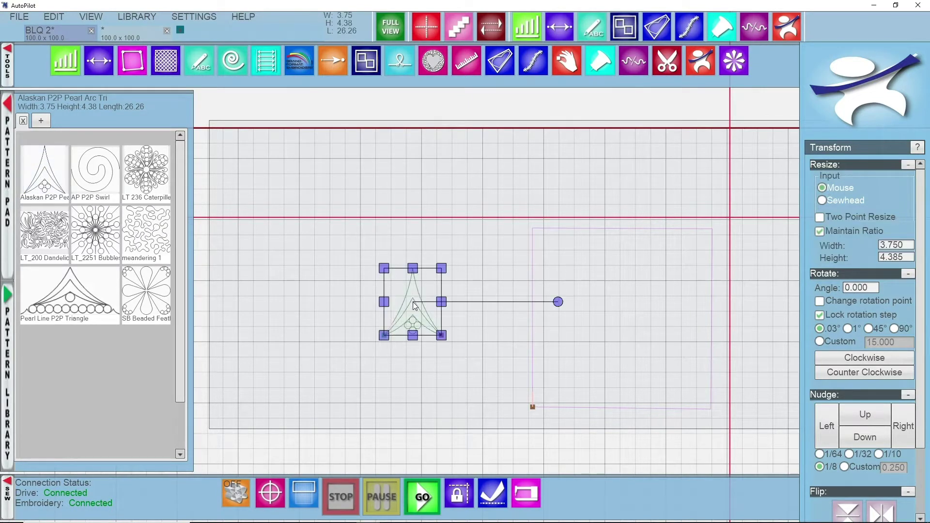
scroll(373, 303, "up", 5)
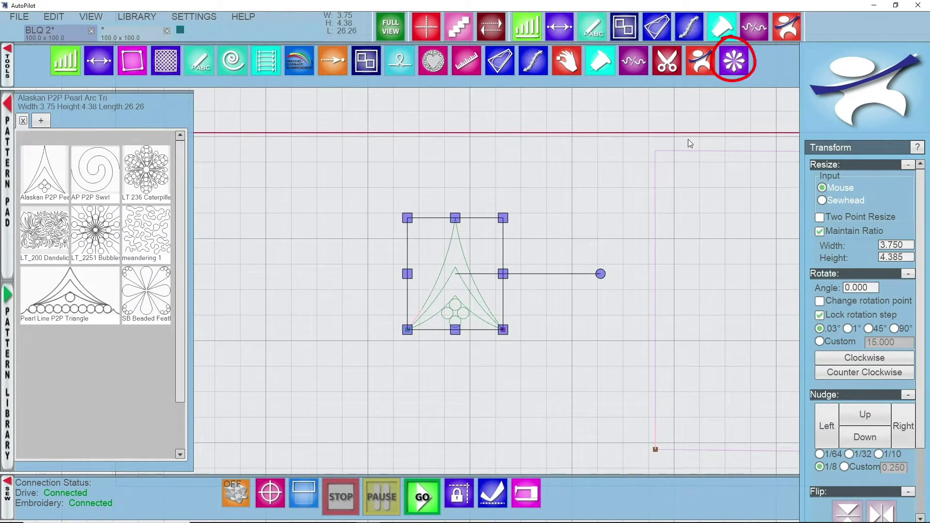
Preview the triangle as a 4-repeat wreath and enable Change Rotation Point.
left_click(733, 68)
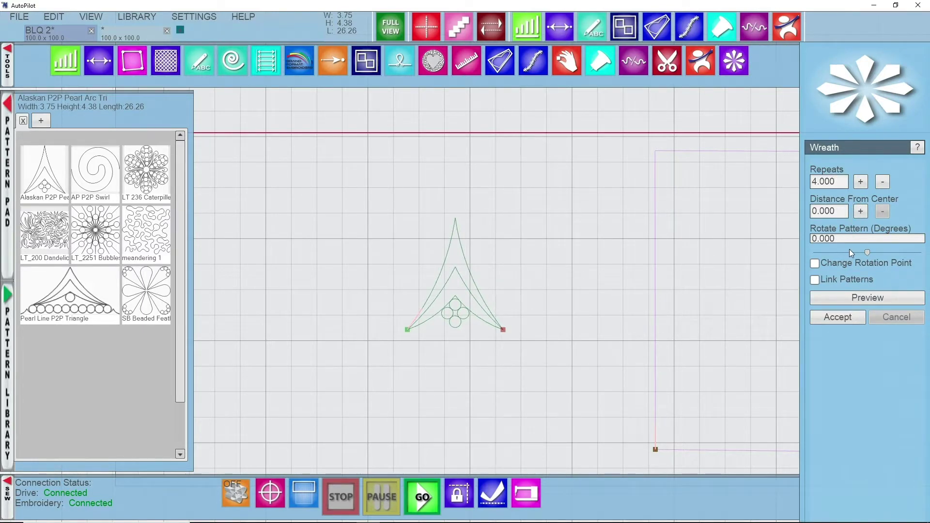
left_click(853, 301)
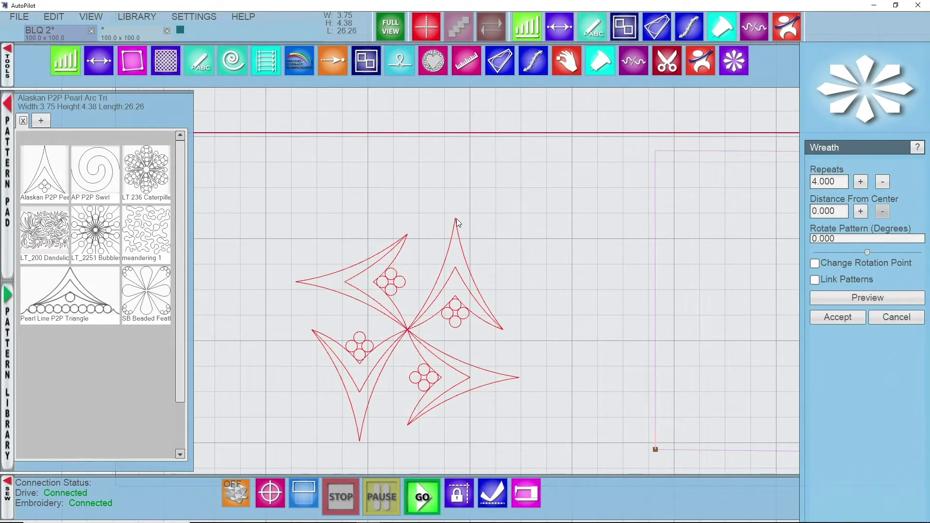
left_click(813, 264)
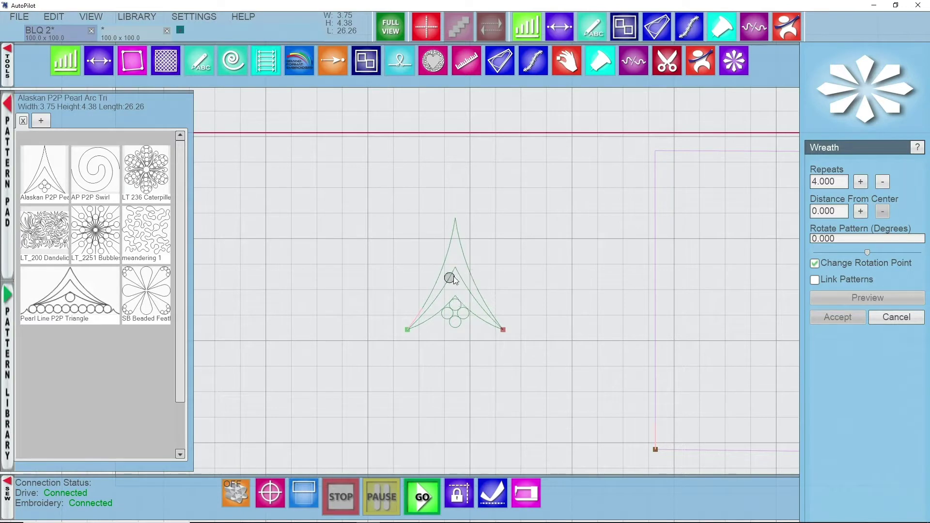
Pivot the wreath on the triangle's top tip and raise it to 8 repeats, forming an eight-point star.
left_click(455, 219)
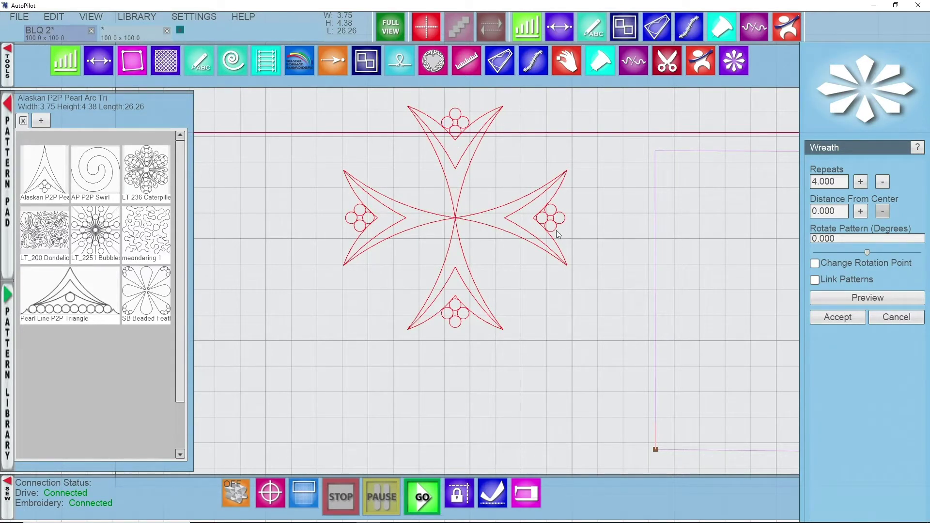
left_click(860, 182)
left_click(860, 182)
left_click(860, 182)
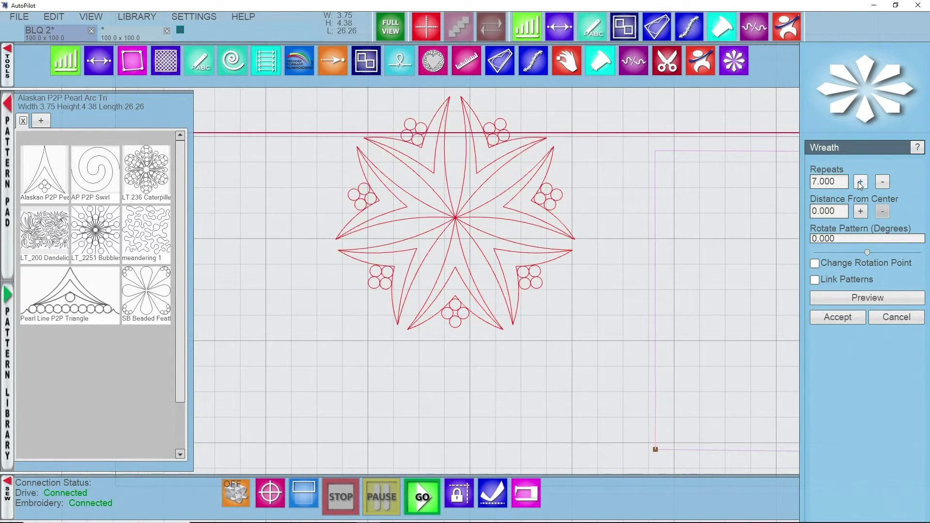
left_click(860, 182)
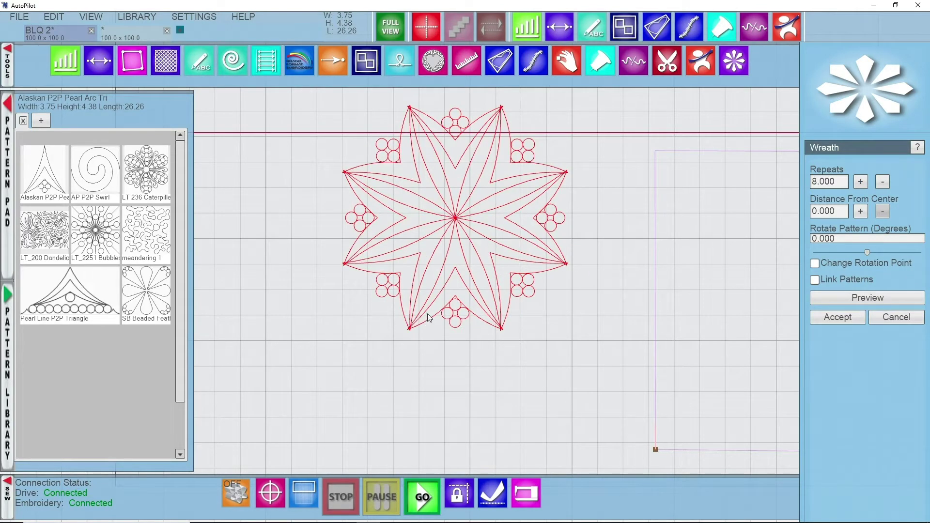
scroll(415, 332, "up", 2)
scroll(414, 329, "up", 3)
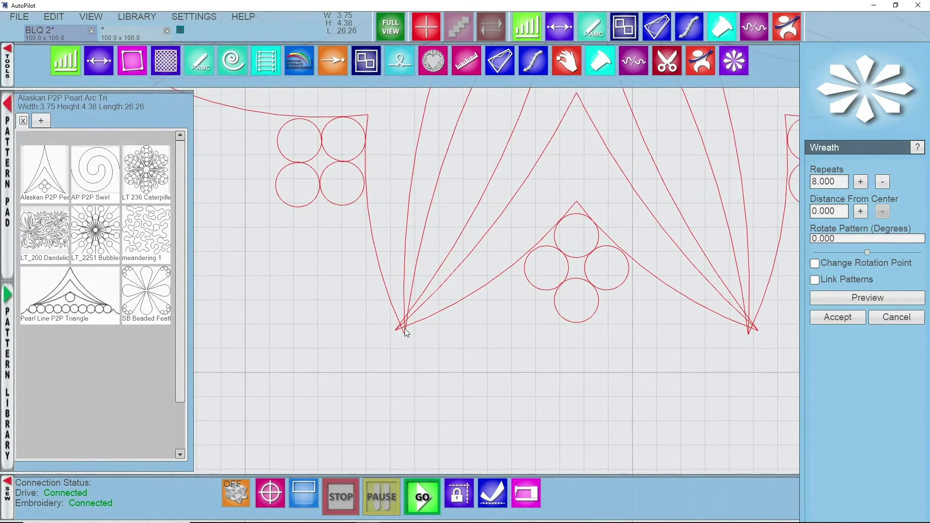
scroll(394, 333, "down", 3)
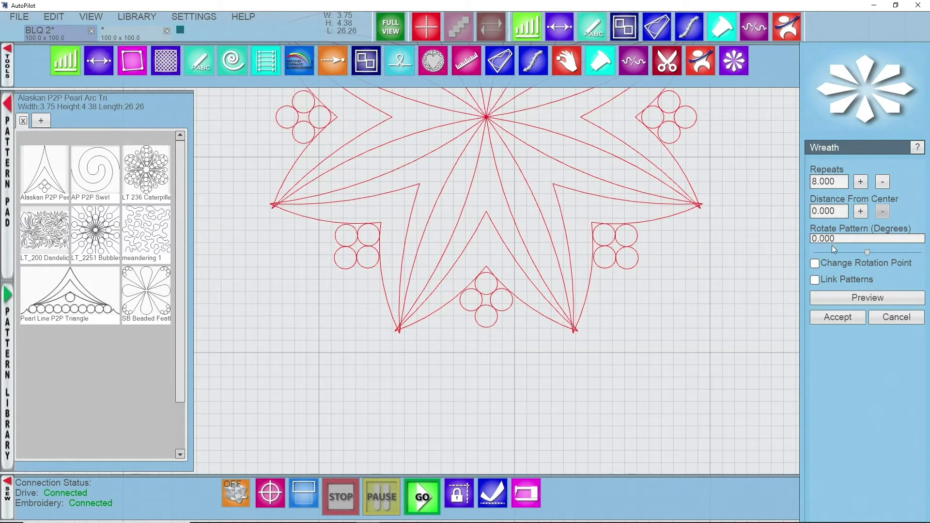
scroll(588, 236, "down", 3)
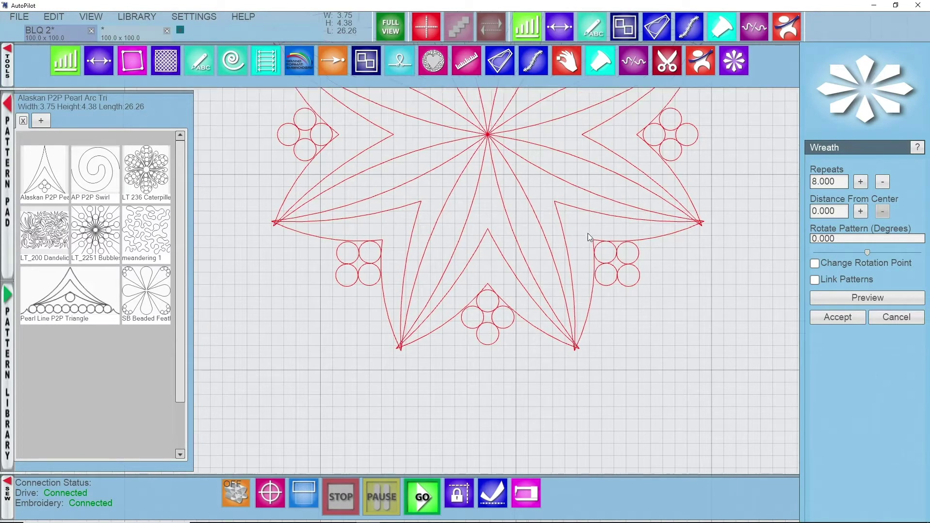
left_click_drag(584, 227, 572, 253)
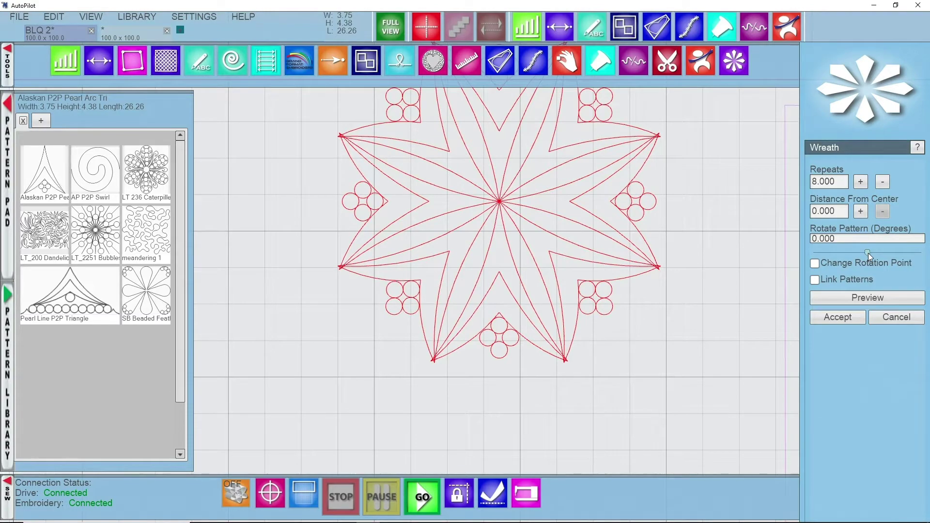
Rotate the wreath pattern -90 degrees, set distance from centre 0.133, and enable Link Patterns.
left_click_drag(868, 253, 841, 255)
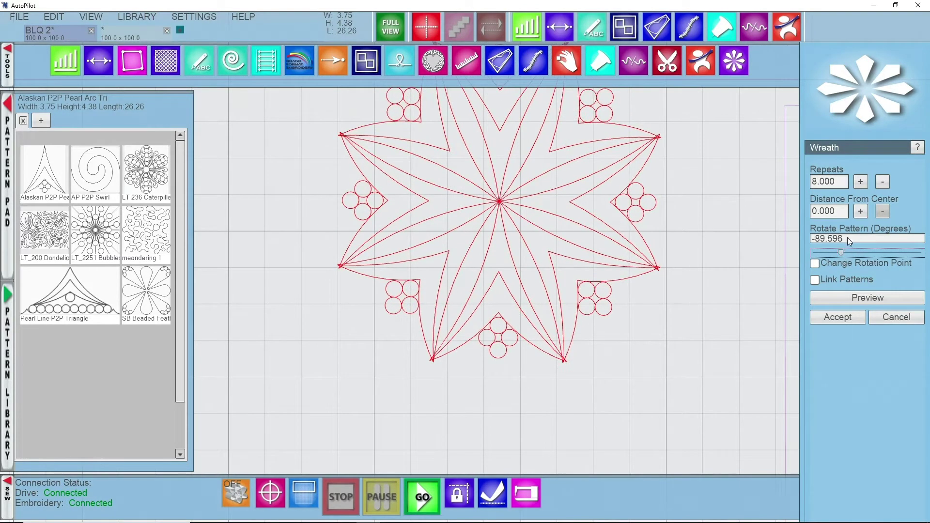
left_click(847, 239)
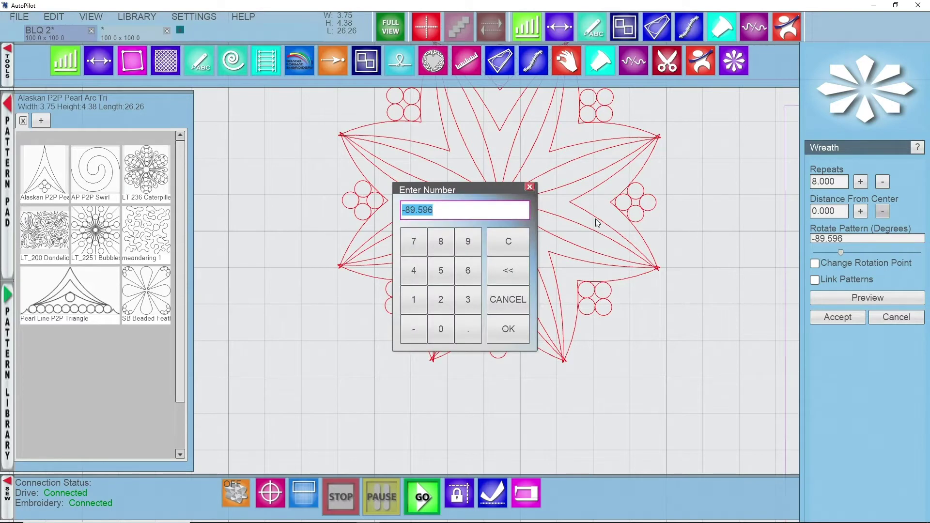
left_click(413, 329)
left_click(468, 241)
left_click(441, 329)
left_click(505, 330)
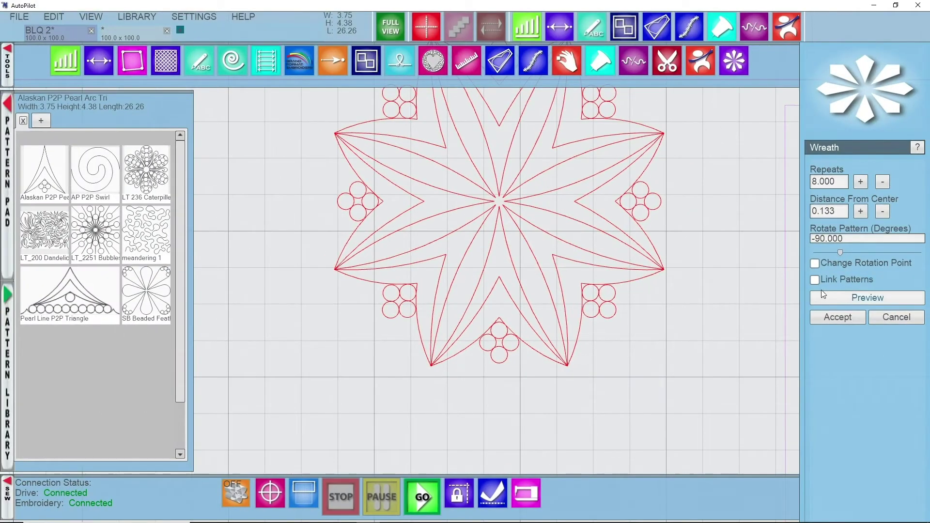
left_click(819, 281)
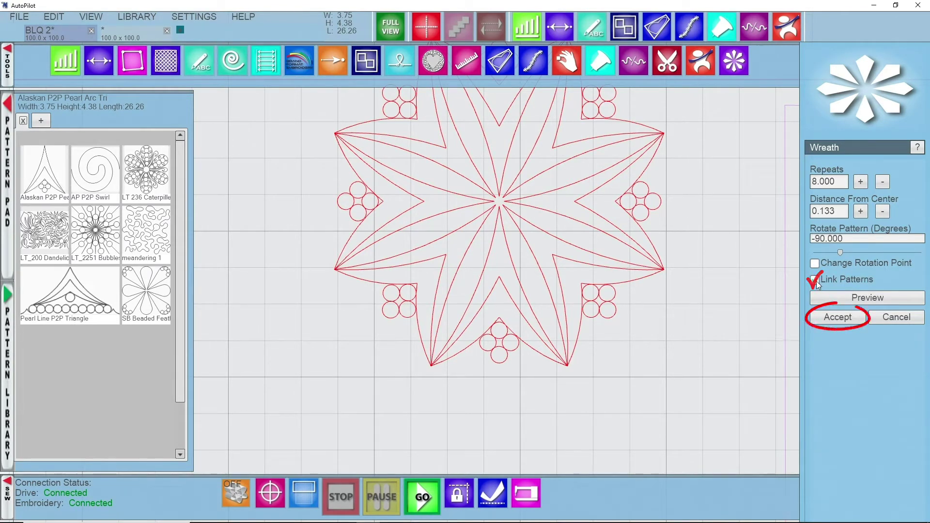
Accept the wreath, then delete a stray pearl arc triangle copy placed beside it.
left_click(832, 318)
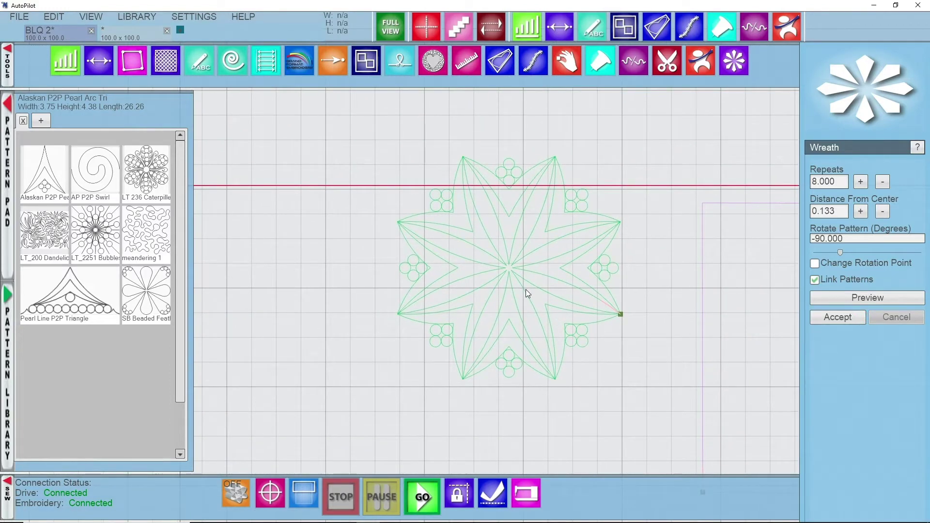
left_click_drag(43, 169, 318, 271)
left_click(787, 27)
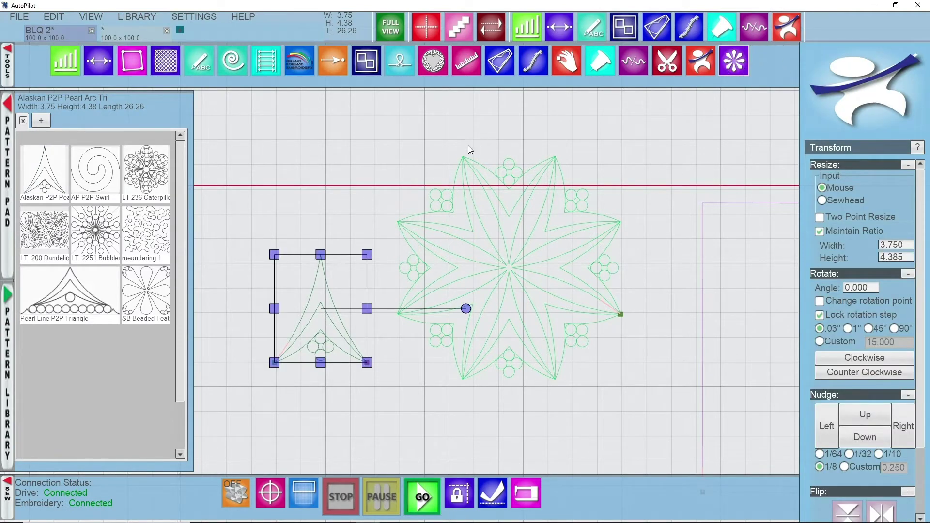
scroll(465, 149, "down", 1)
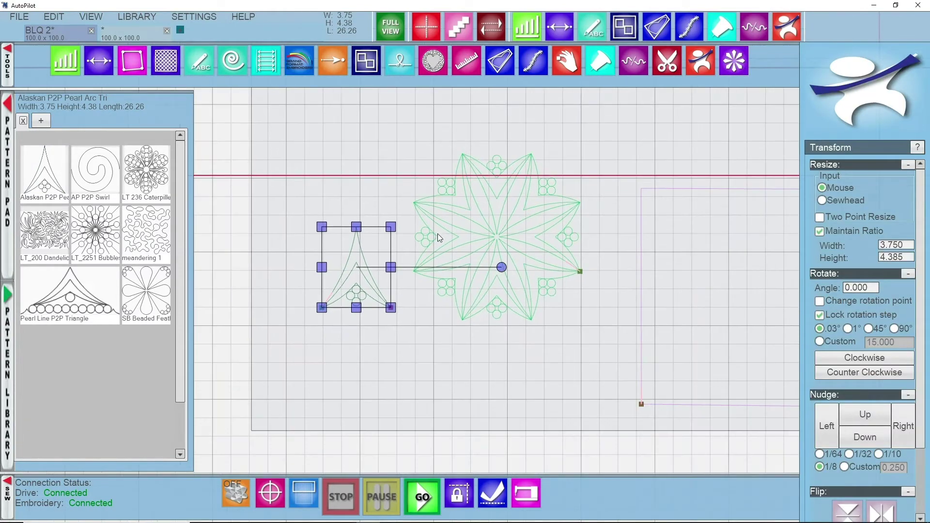
right_click(356, 263)
left_click(384, 244)
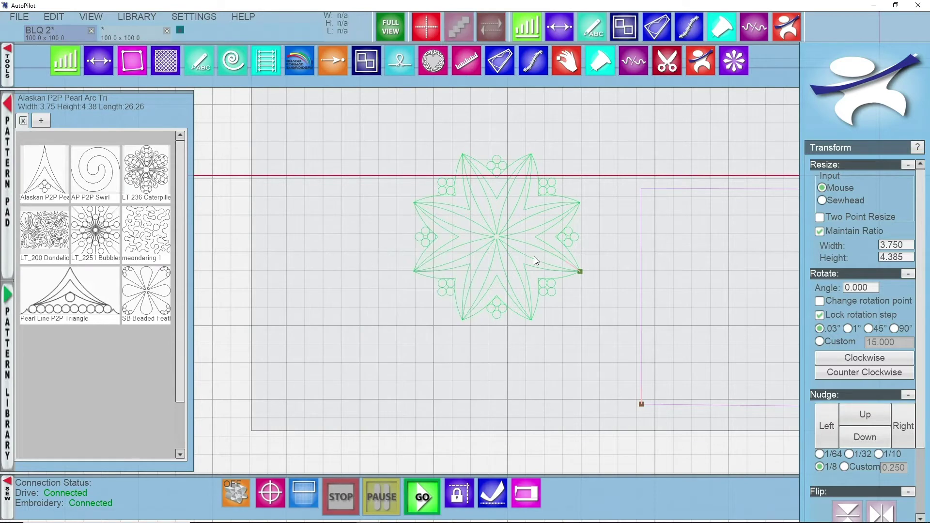
scroll(471, 226, "down", 1)
scroll(571, 228, "right", 3)
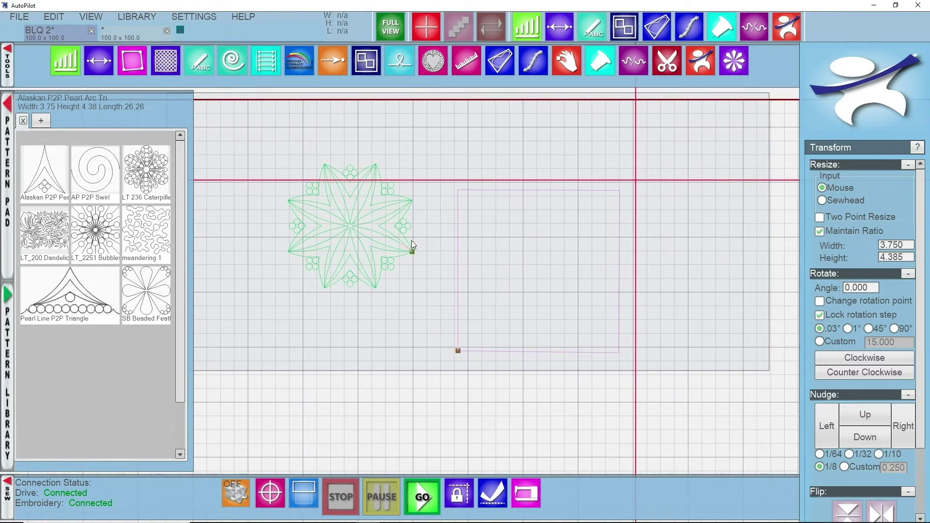
Move the wreath into the block and fit it to the boundary with Maintain Ratio, 0.100 margin.
left_click_drag(346, 220, 539, 263)
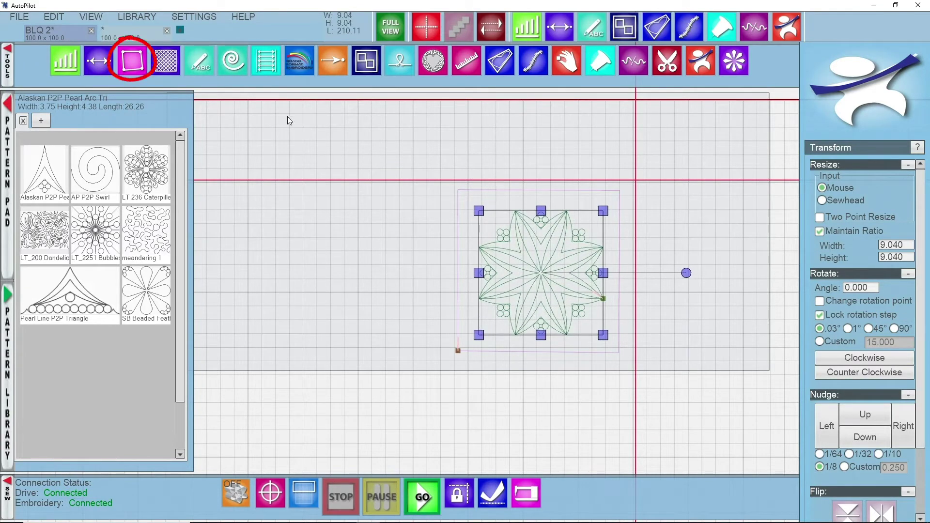
left_click(273, 148)
left_click(134, 69)
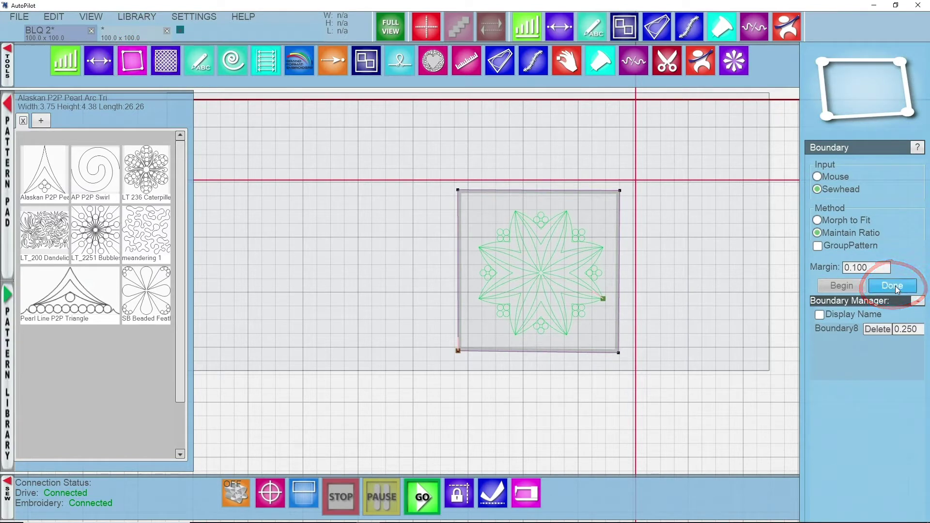
left_click(545, 254)
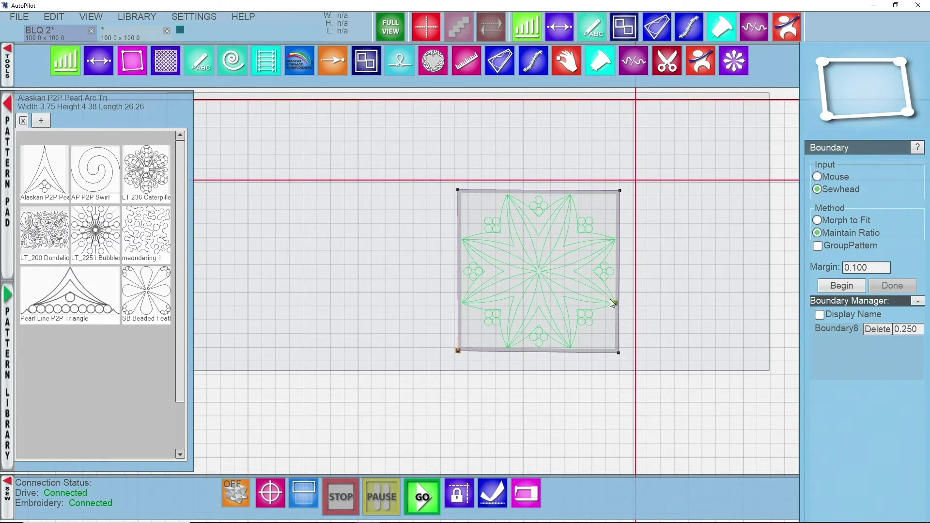
left_click(794, 37)
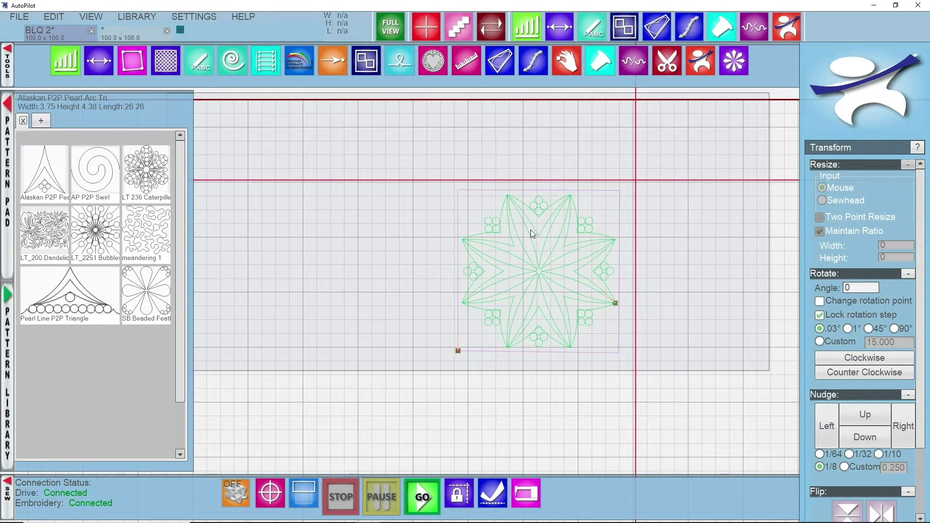
Save the BLQ 2 project and press GO to sew the wreath.
left_click(11, 18)
left_click(38, 87)
left_click(426, 499)
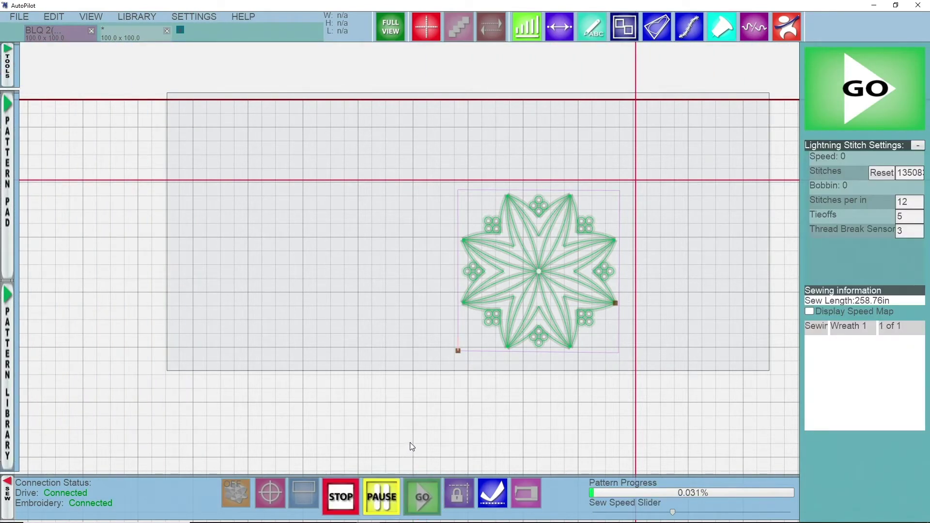
Continue past the sewing prompt so the machine starts stitching Wreath 1 of 1.
left_click(439, 288)
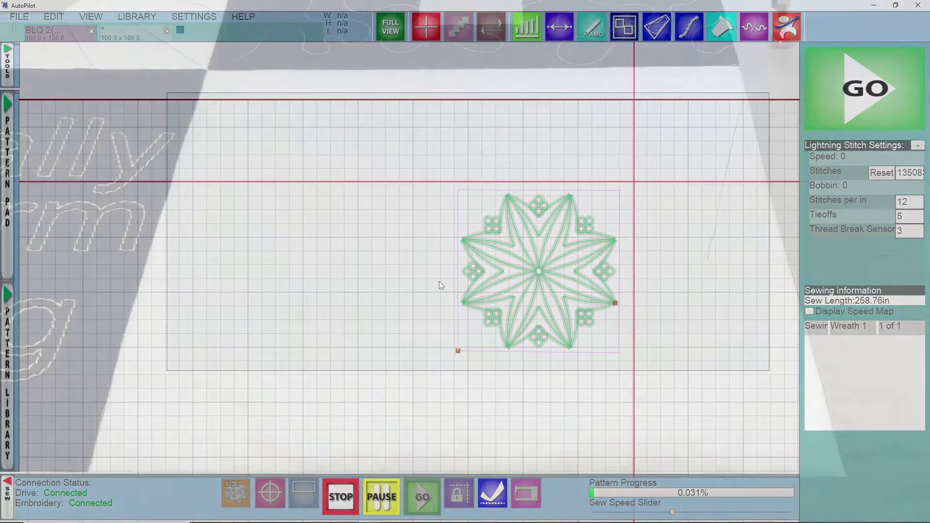